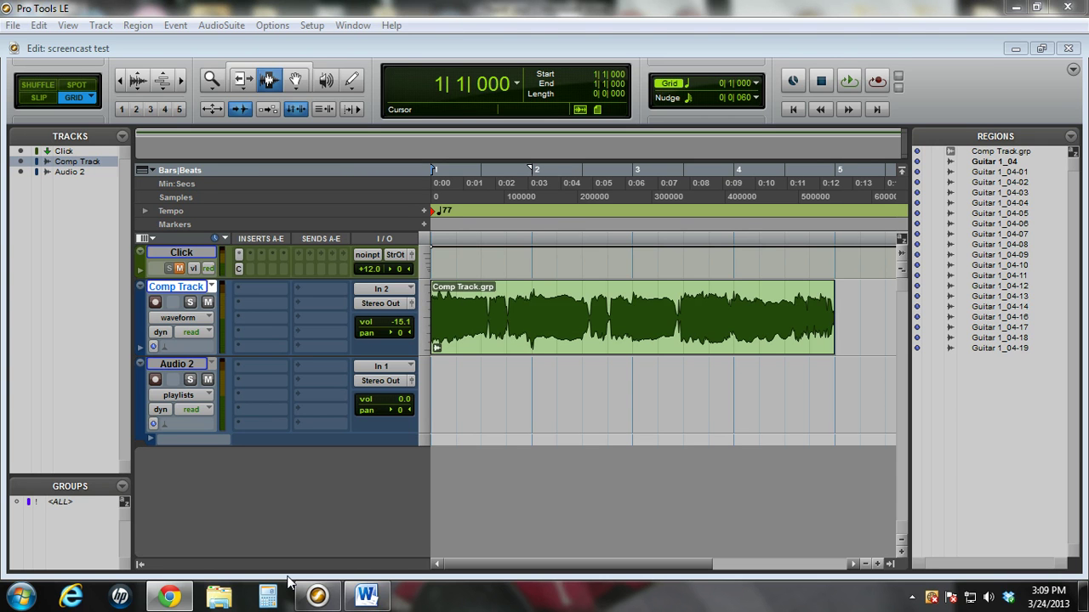
- Show Comp Track's volume automation and make its lane taller
click(188, 321)
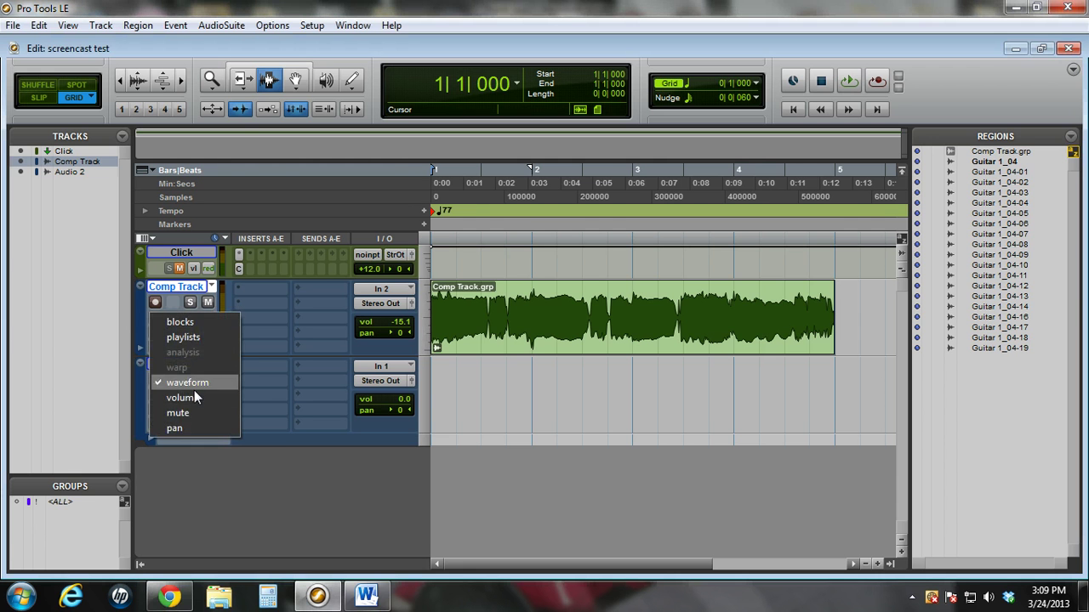
click(195, 395)
drag(189, 360, 189, 440)
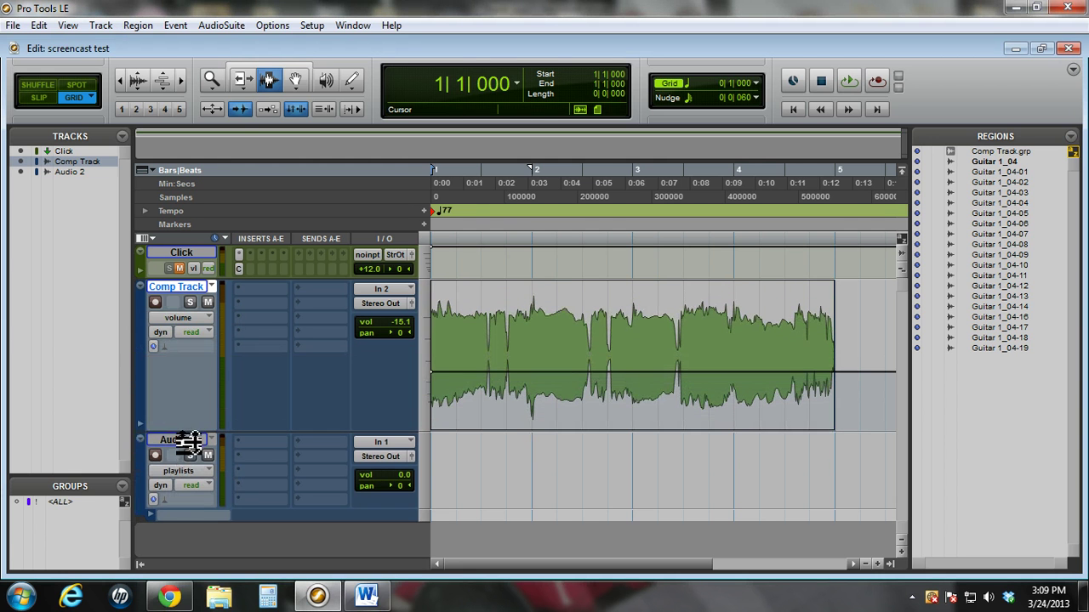
- Drag Comp Track's volume line down to about -48.8 dB with the Grabber
click(180, 80)
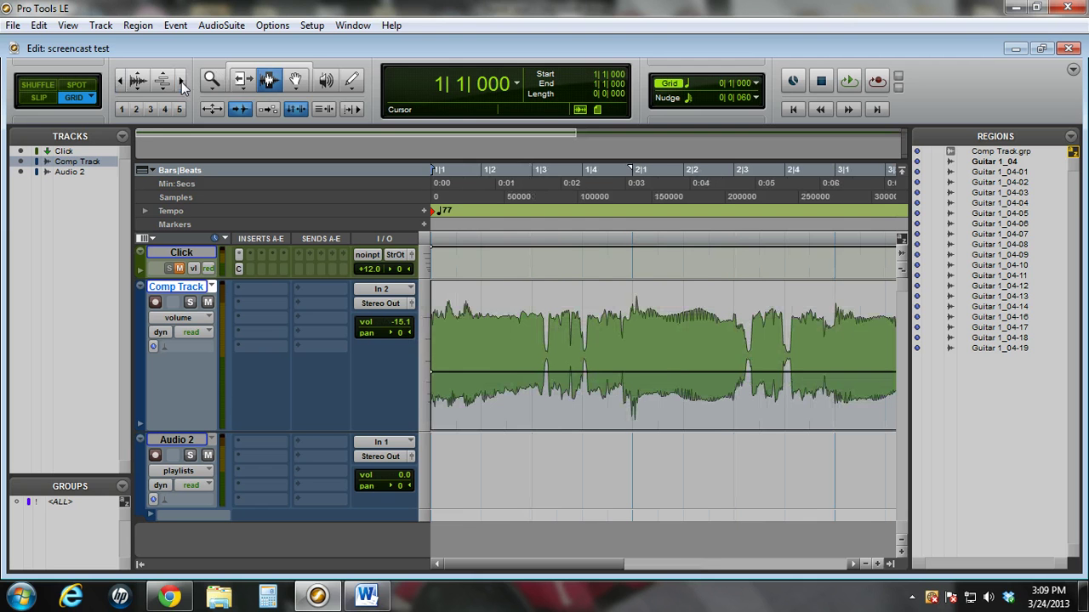
click(119, 81)
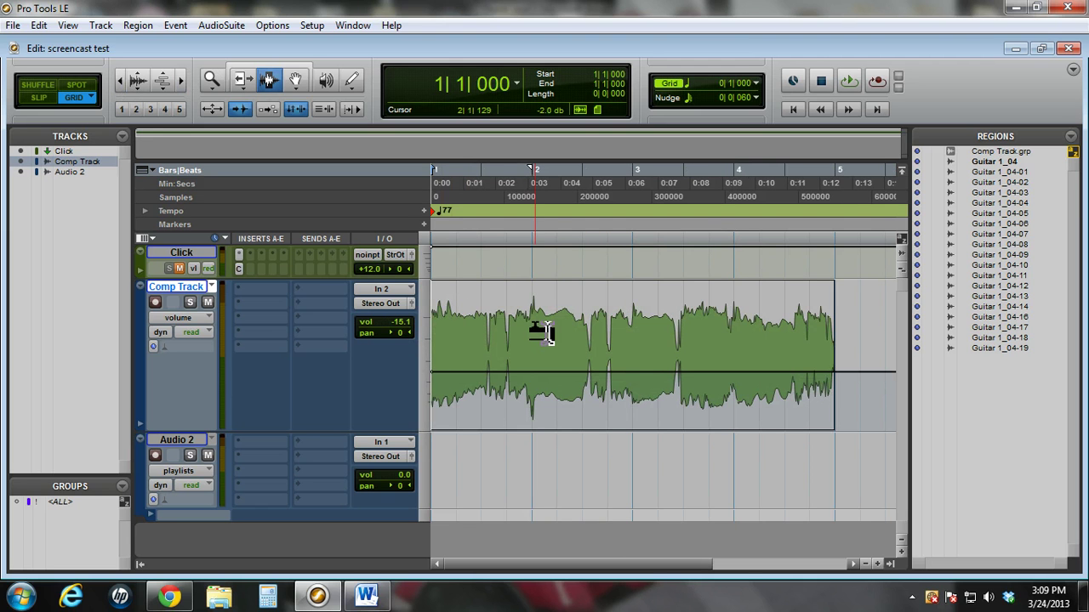
click(297, 79)
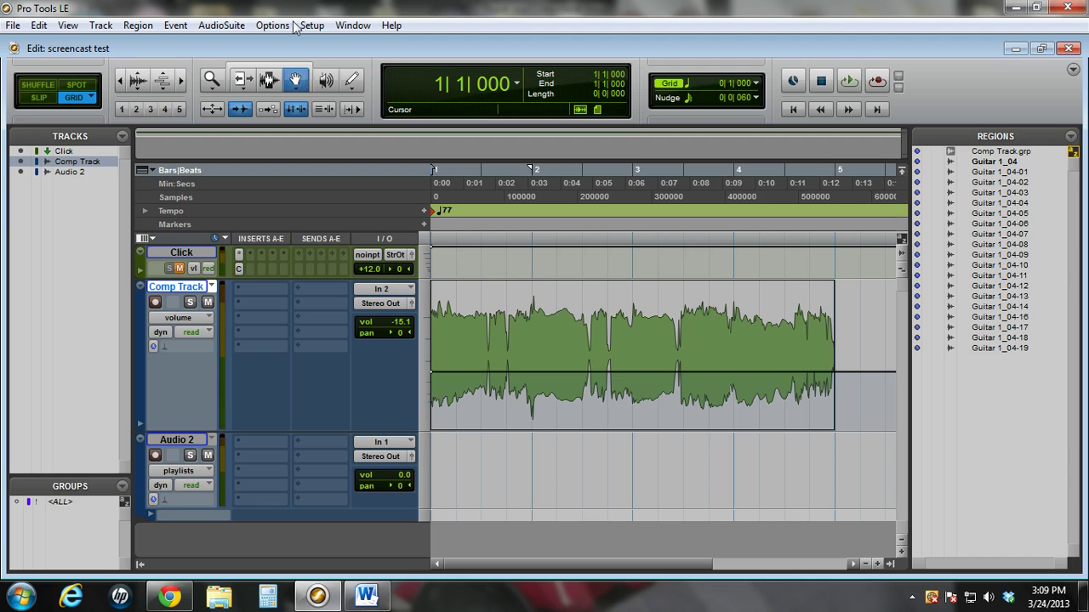
drag(440, 372, 440, 414)
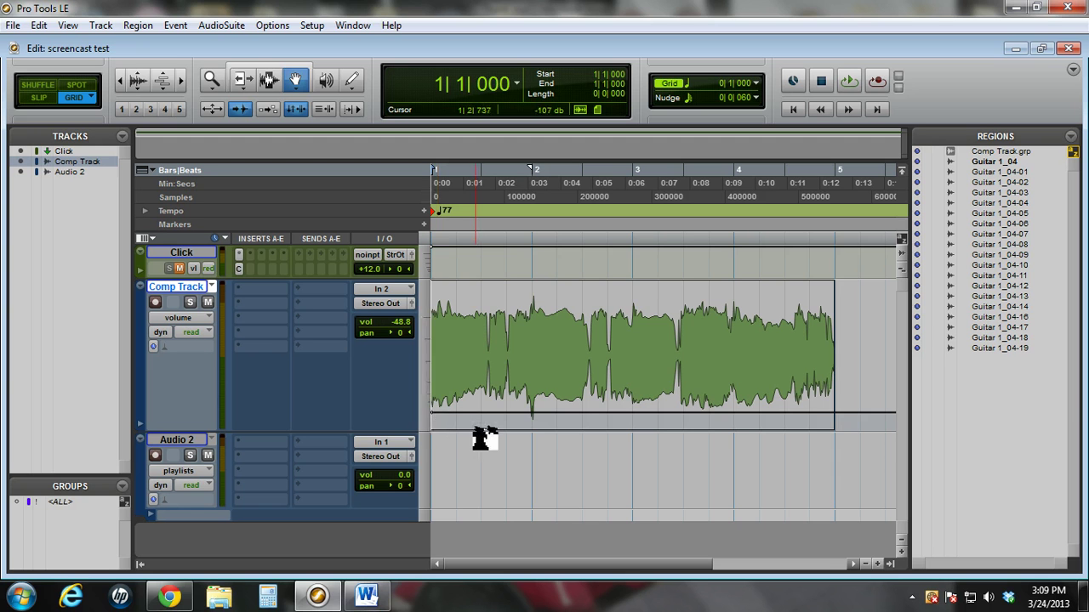
- Pencil in a Comp Track volume ramp that rises, levels off, then falls sharply at the region's end
click(353, 79)
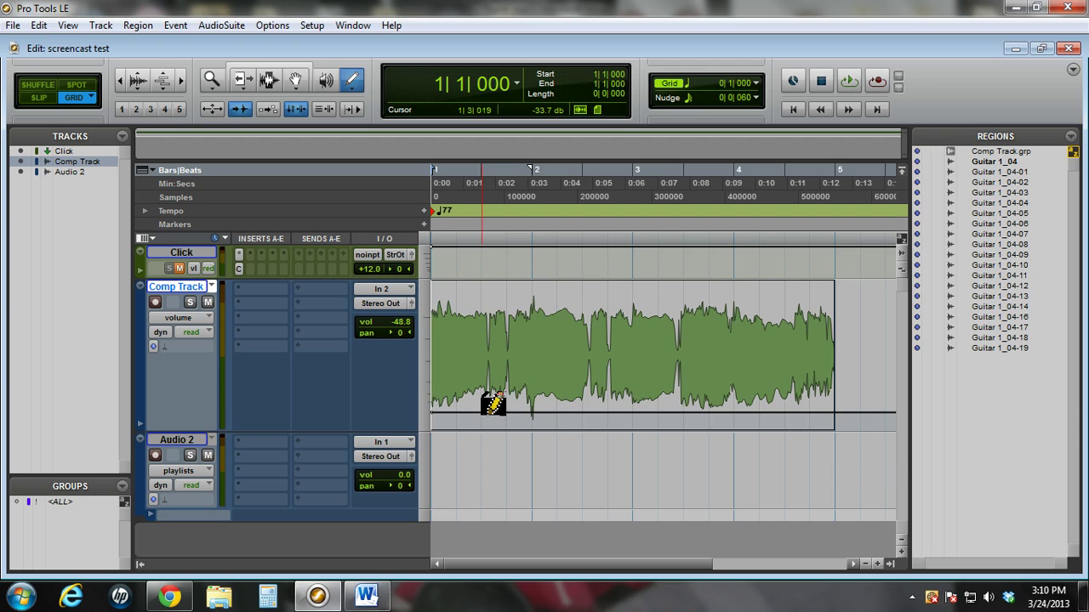
mouse_move(494, 401)
mouse_down()
mouse_move(653, 376)
mouse_move(768, 377)
mouse_move(814, 392)
mouse_move(845, 419)
mouse_up()
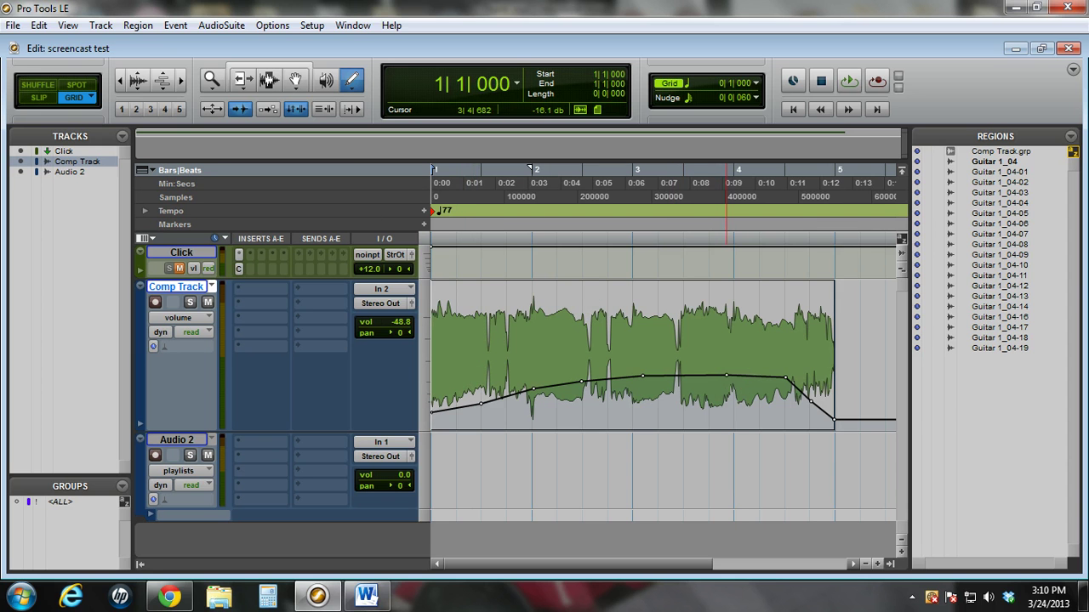
drag(585, 380, 492, 407)
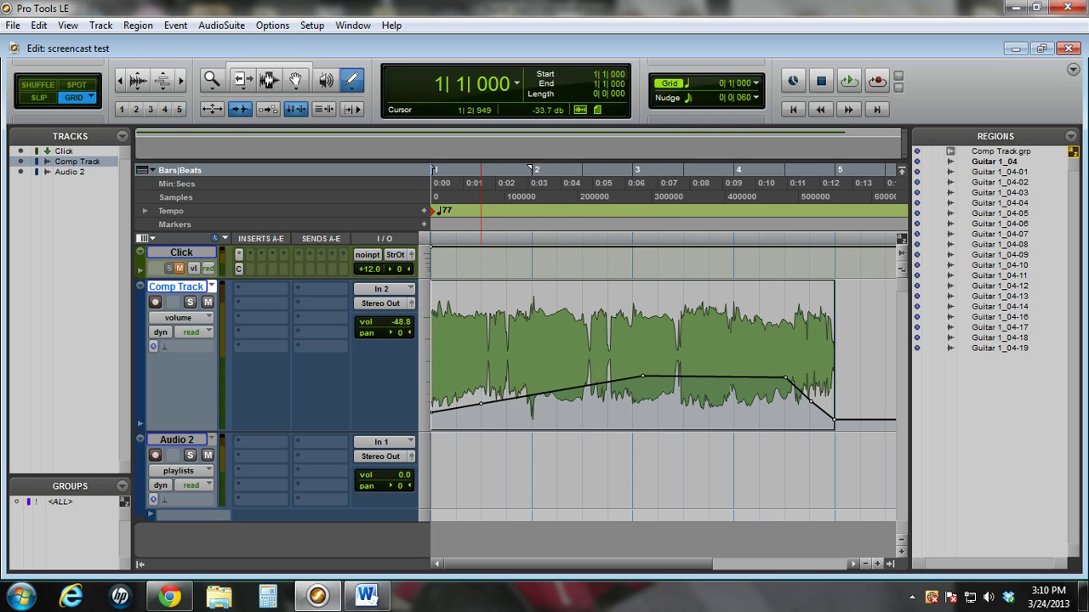
- Drag the volume peak breakpoint later toward bar 4, then select 2|3|000 to 4|4|000
click(294, 81)
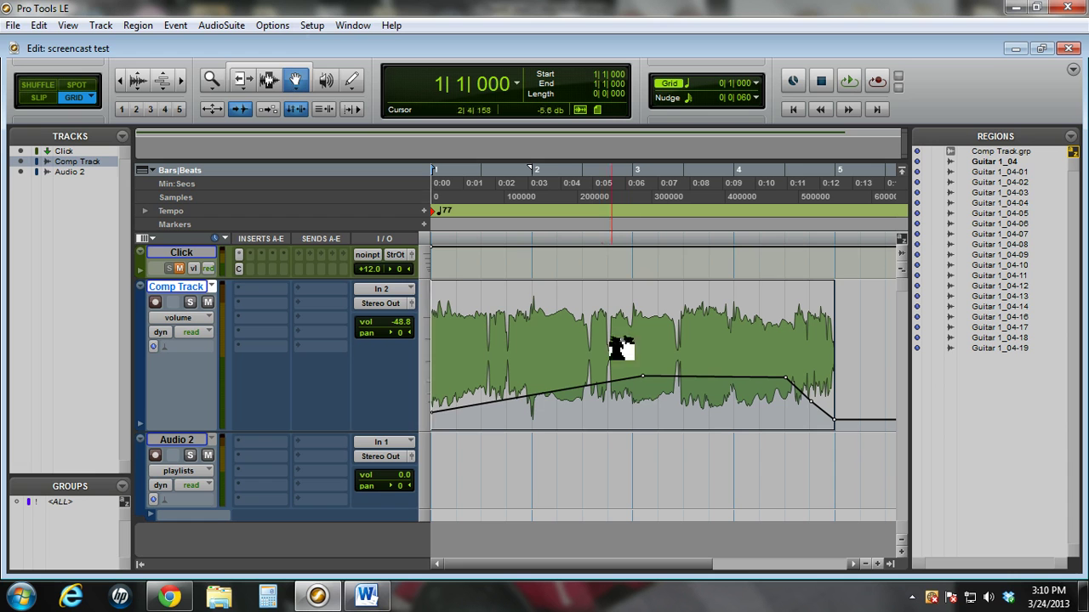
drag(708, 375, 759, 378)
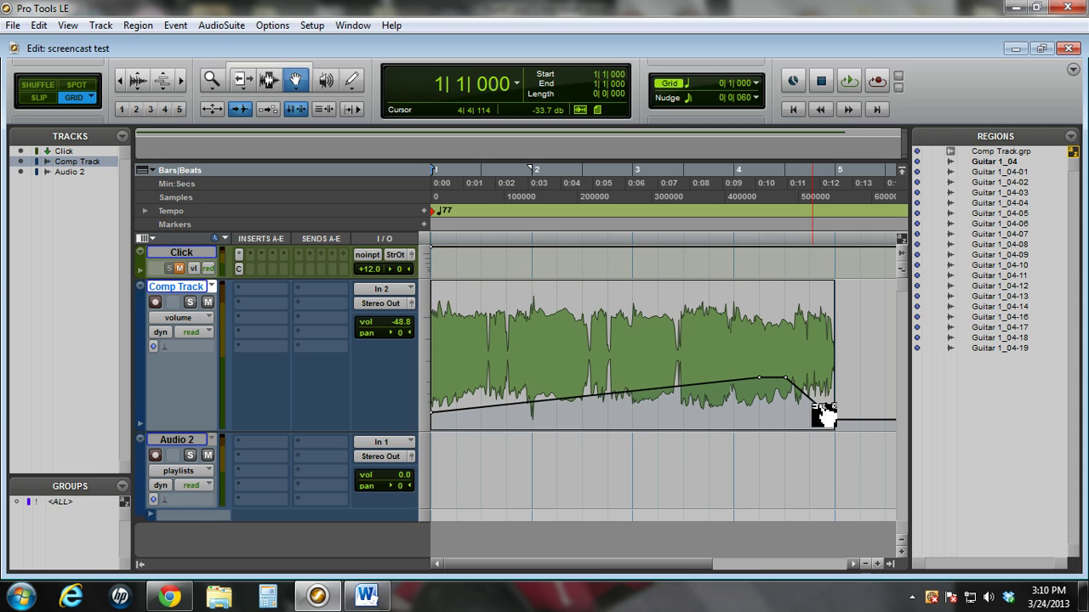
click(268, 79)
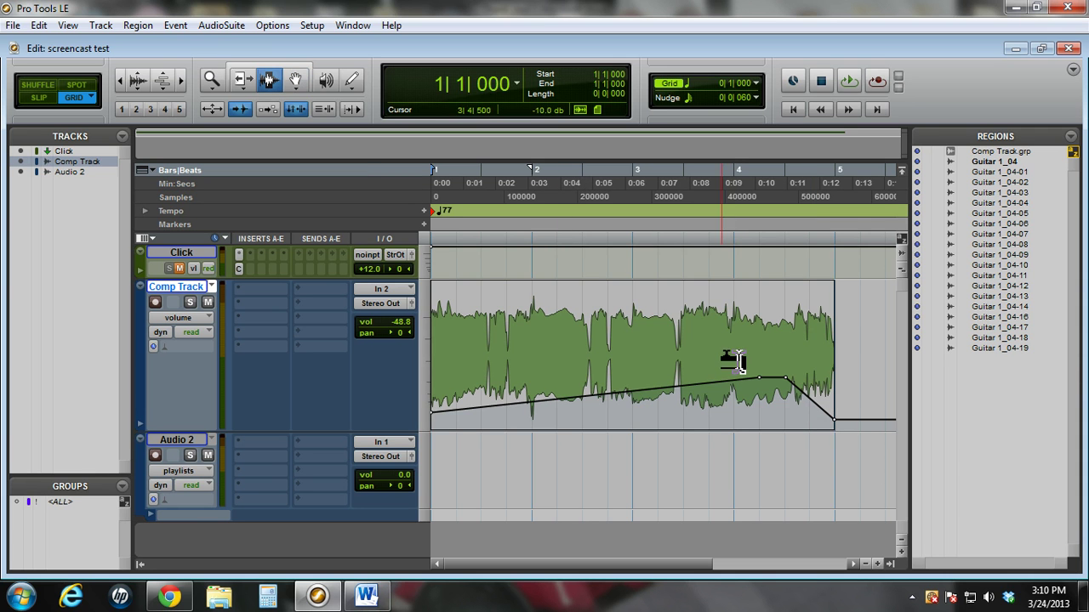
drag(814, 370, 583, 371)
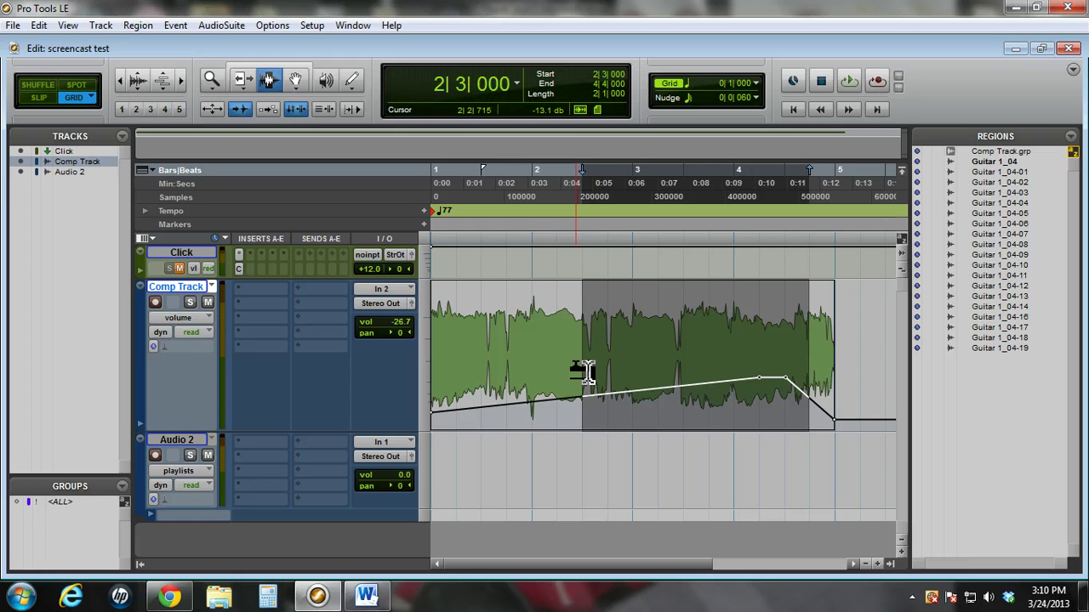
- Trial-delete the selected automation, undo it, select the Comp Track region and switch to the Mix window
key(Delete)
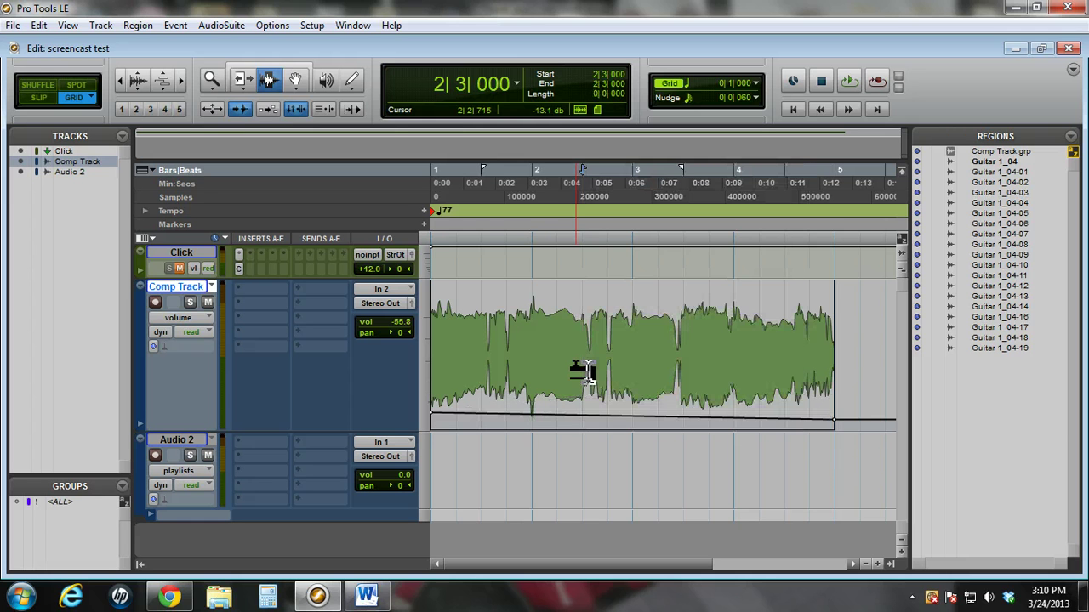
key(ctrl+z)
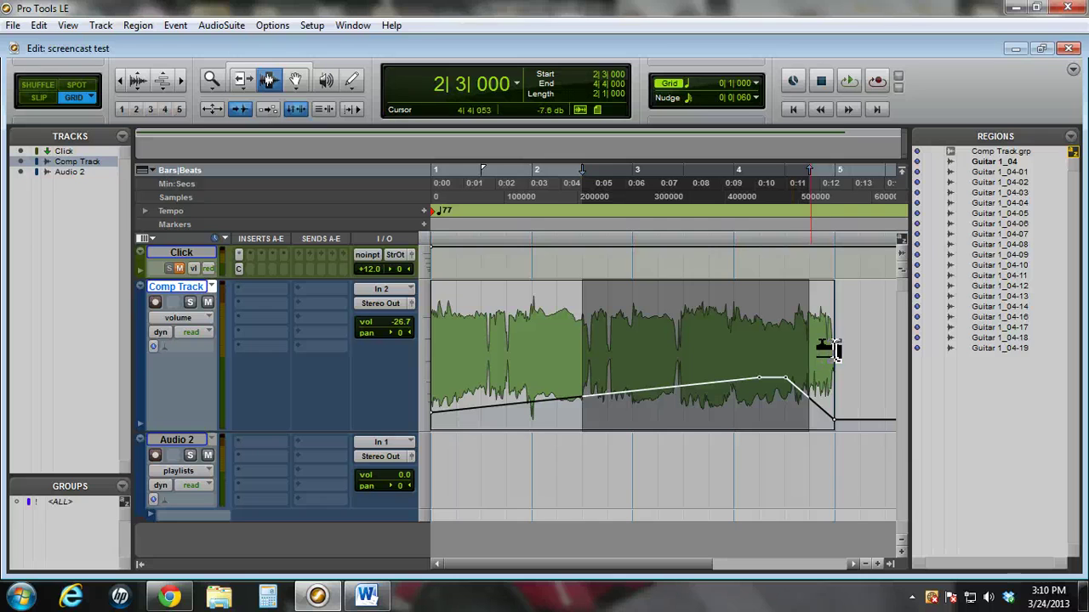
drag(838, 347, 449, 338)
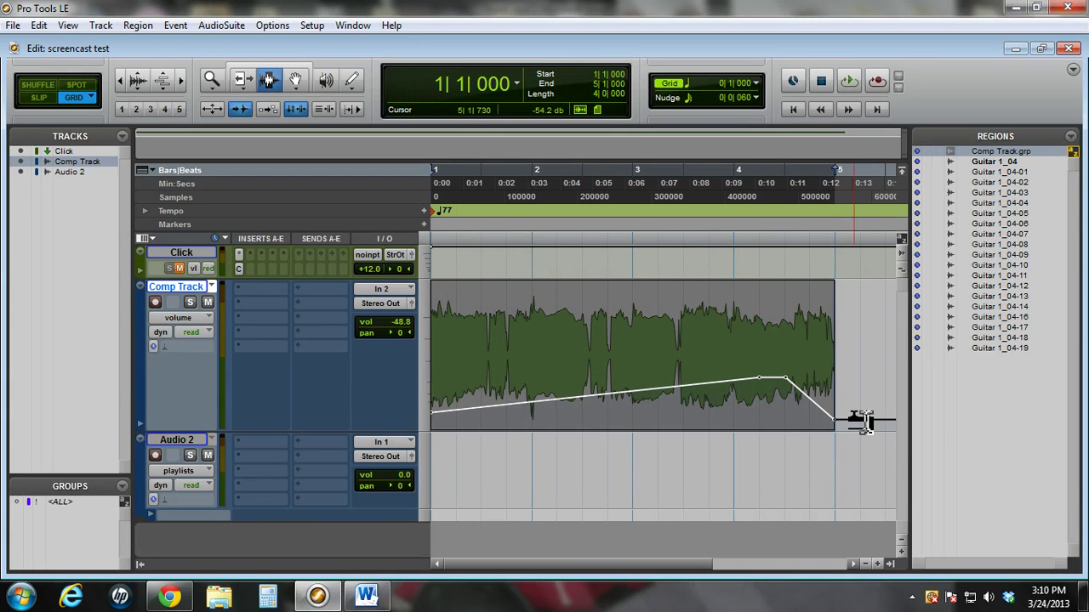
key(ctrl+equal)
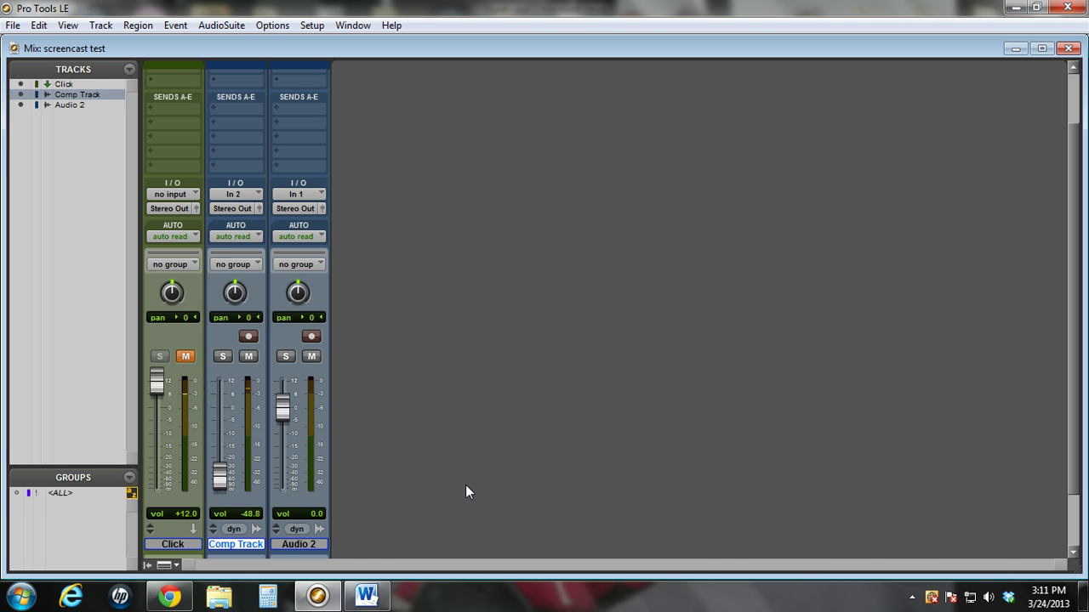
- Clear Comp Track's volume curve and raise the flat volume line to -15.2 dB
key(ctrl+equal)
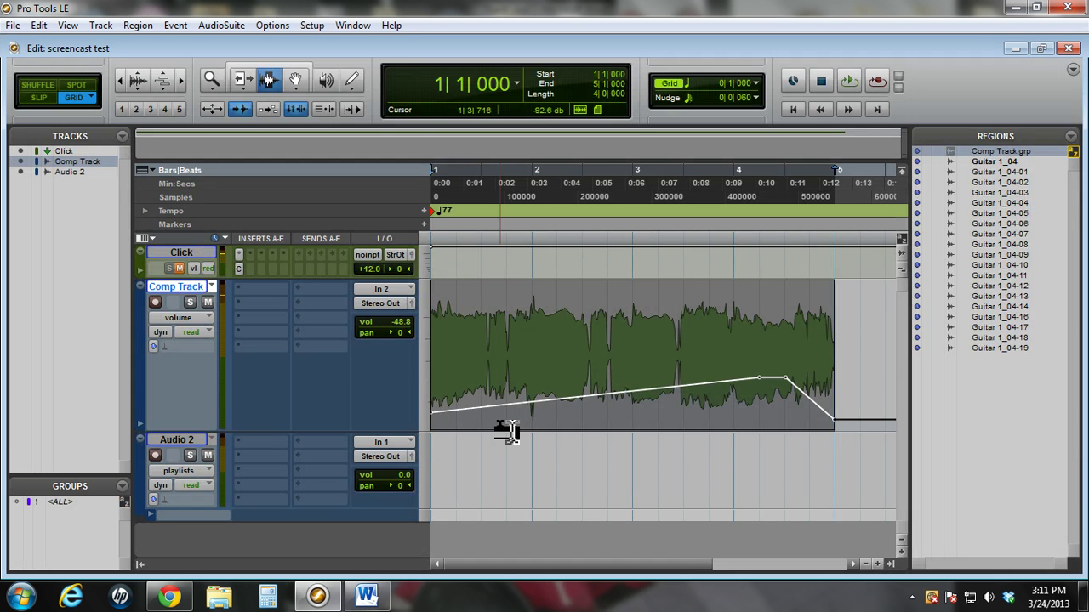
key(Delete)
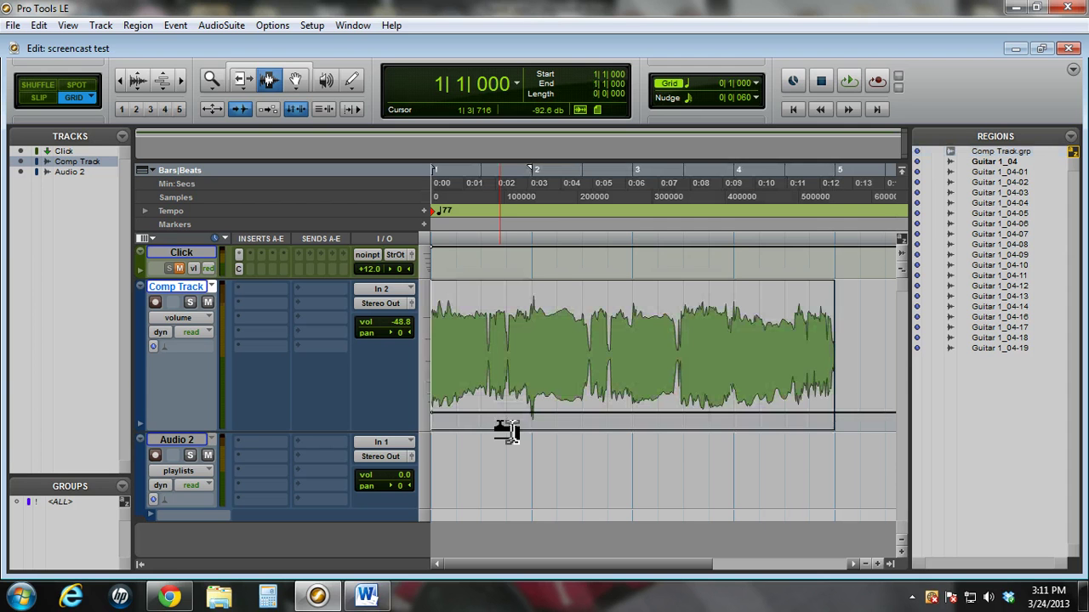
click(295, 80)
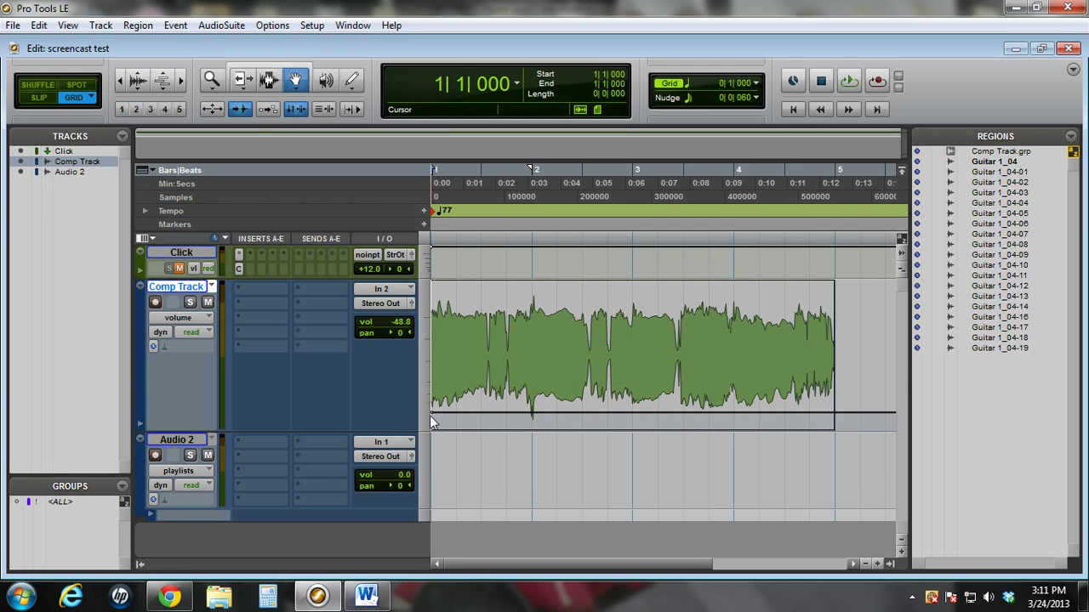
drag(435, 416, 436, 375)
key(ctrl+equal)
key(ctrl+equal)
drag(443, 382, 442, 380)
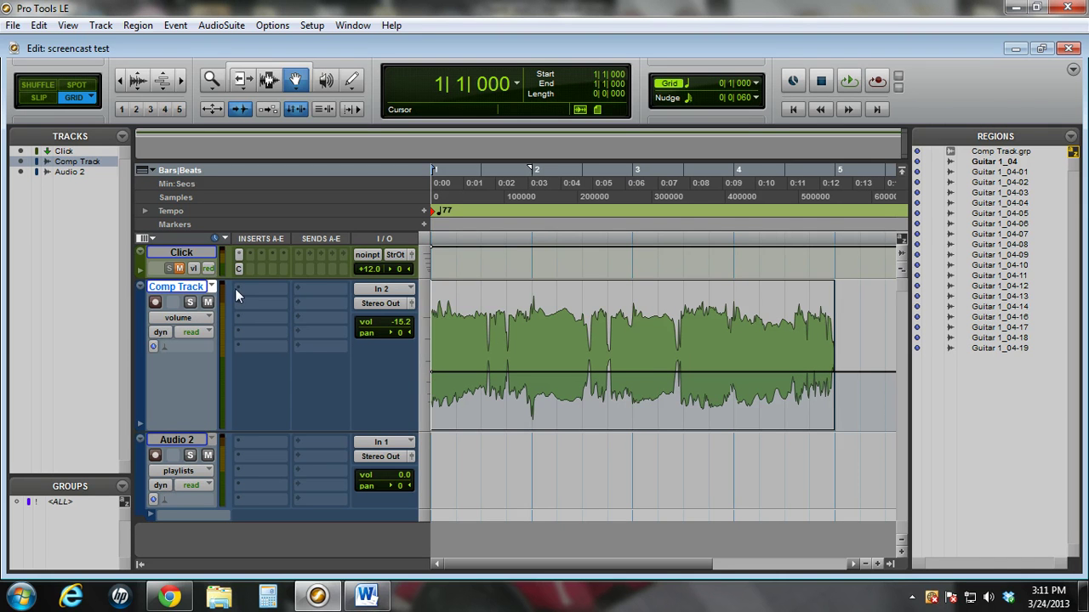
- Insert EQ 3 7-Band (mono) on Comp Track, enable its low-pass filter, and bring up plug-in automation
click(240, 290)
mouse_move(285, 317)
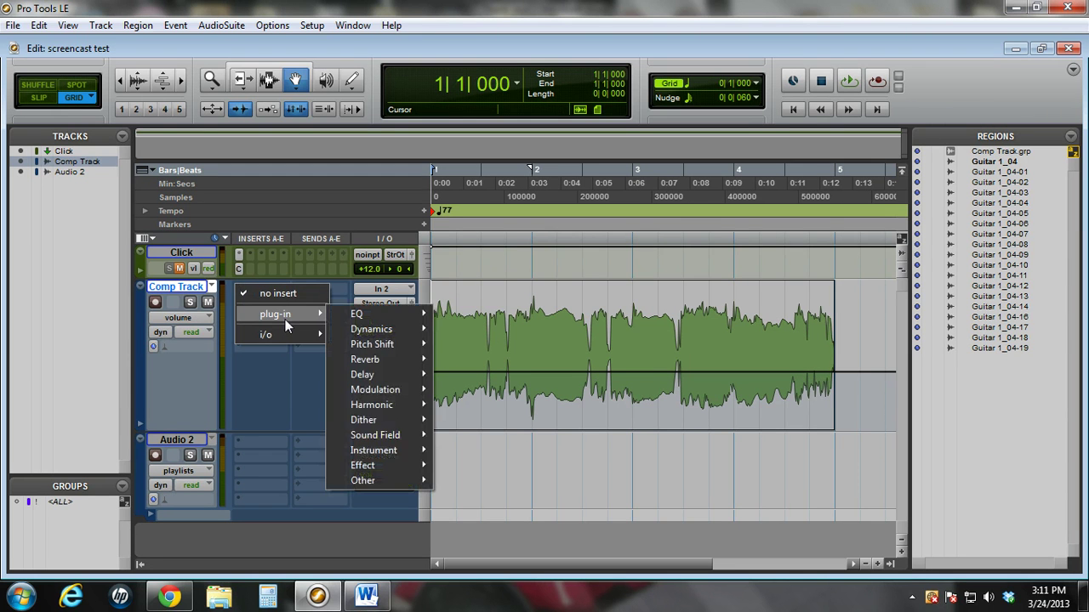
mouse_move(391, 315)
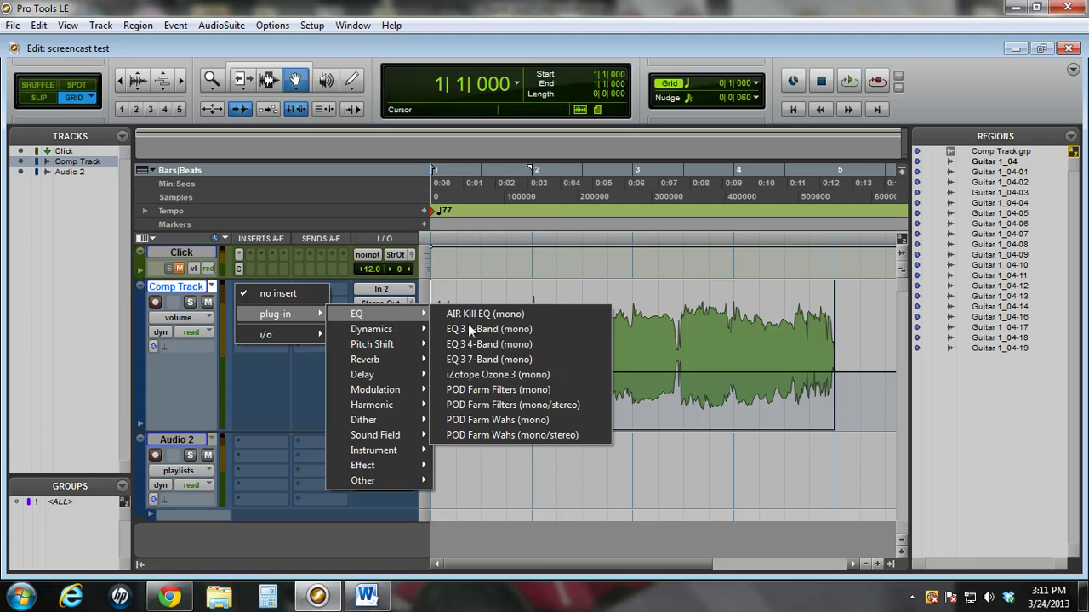
click(496, 360)
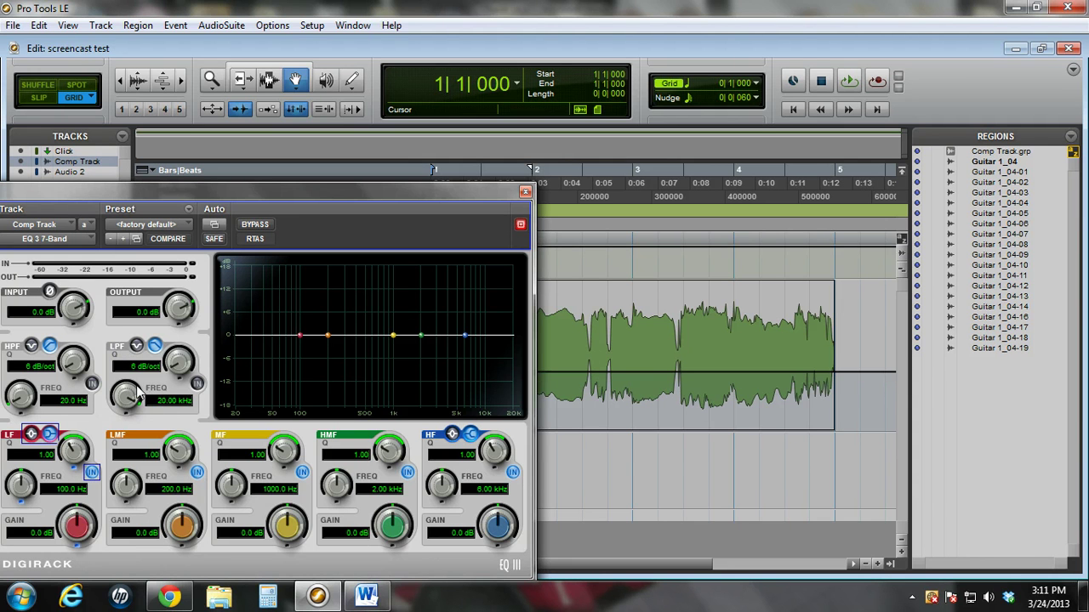
click(196, 384)
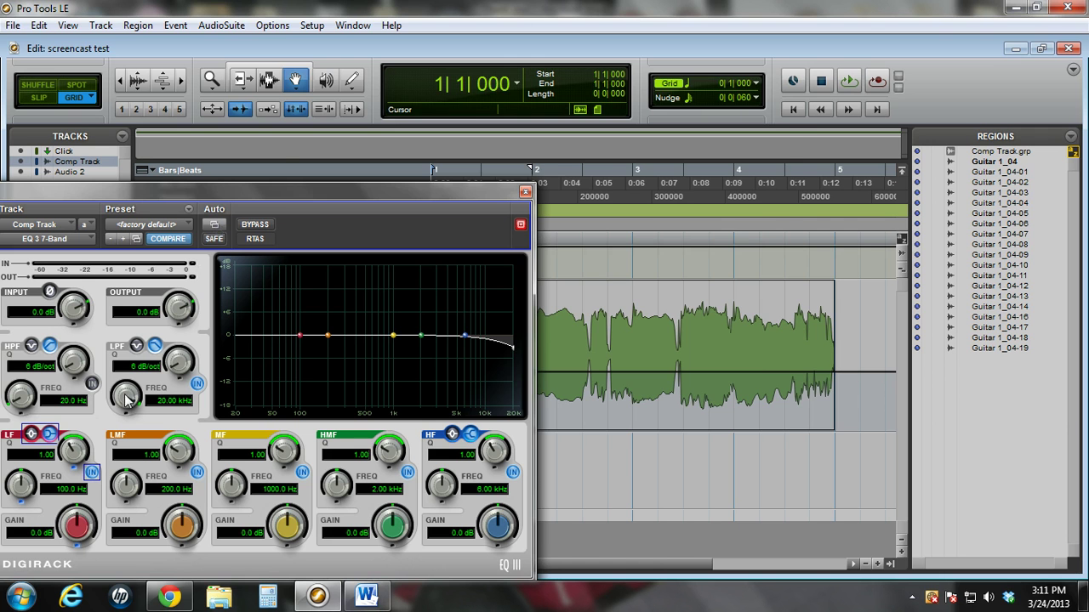
click(214, 224)
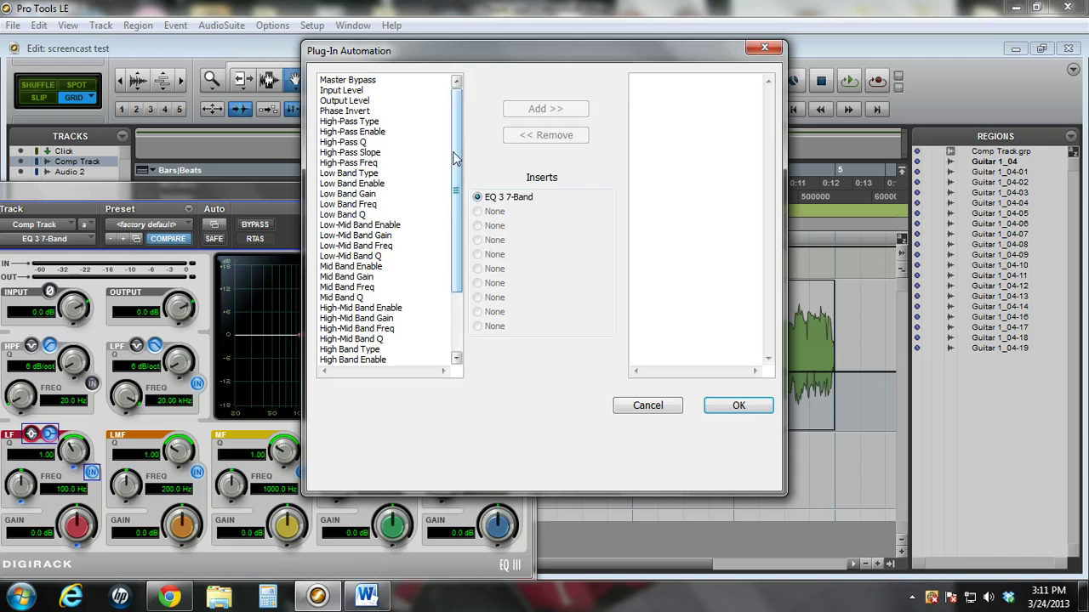
- Add EQ 3's Low-Pass Freq to the automatable parameters and confirm
scroll(452, 327, down, 3)
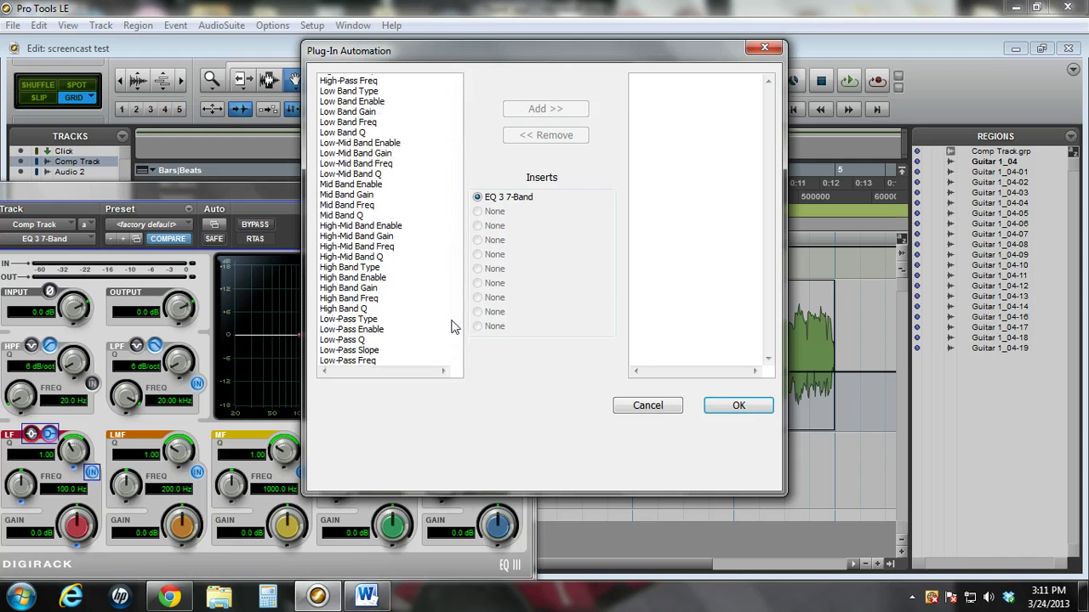
click(366, 361)
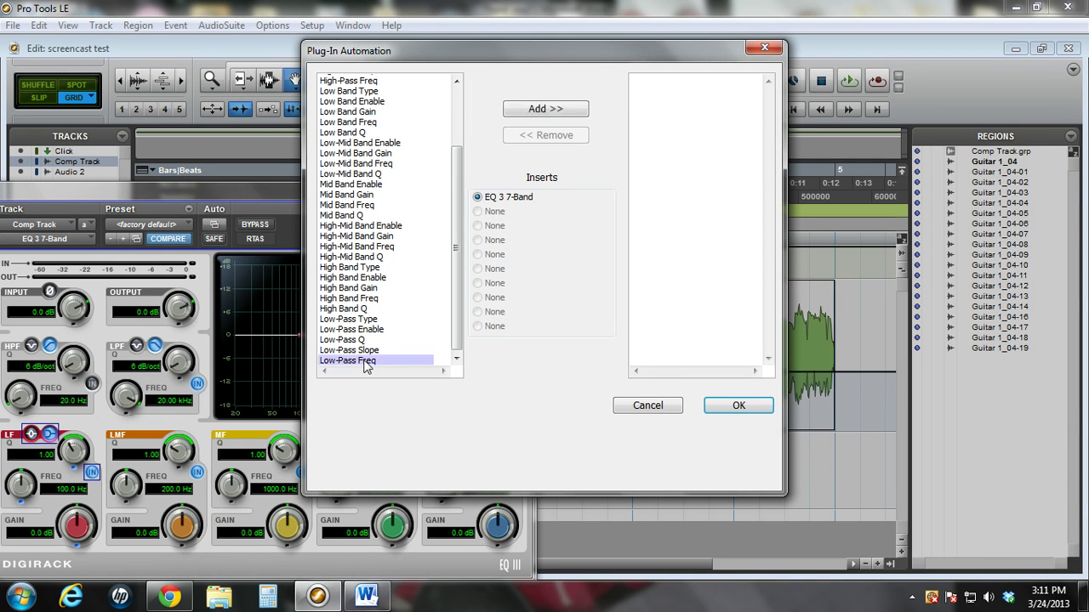
click(534, 110)
click(730, 422)
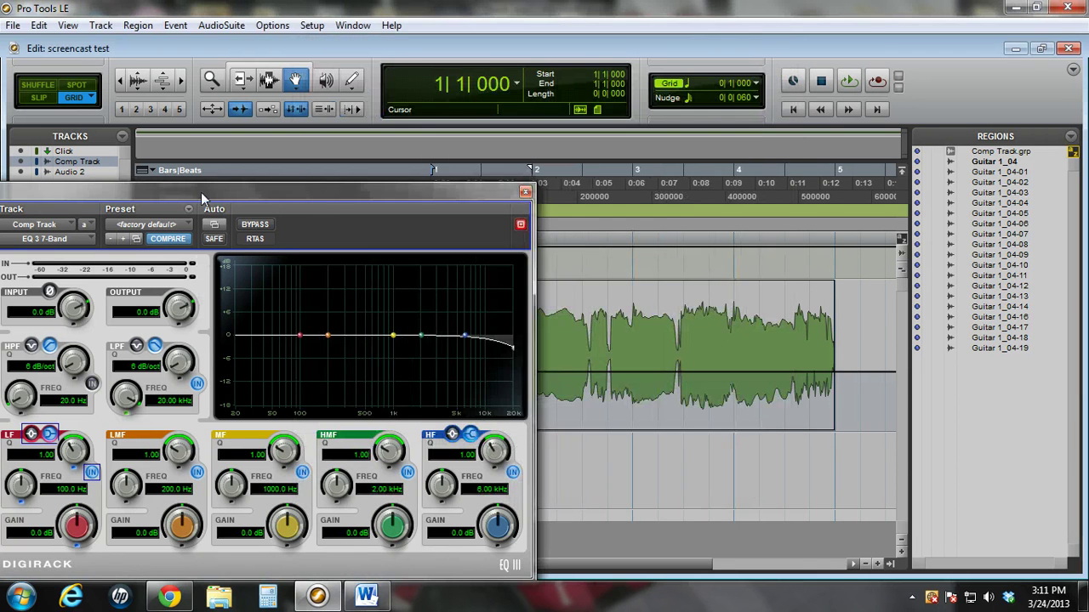
drag(214, 192, 711, 144)
- Display the (fx a) EQ 3 7-Band Low-Pass Freq automation lane on Comp Track
click(174, 318)
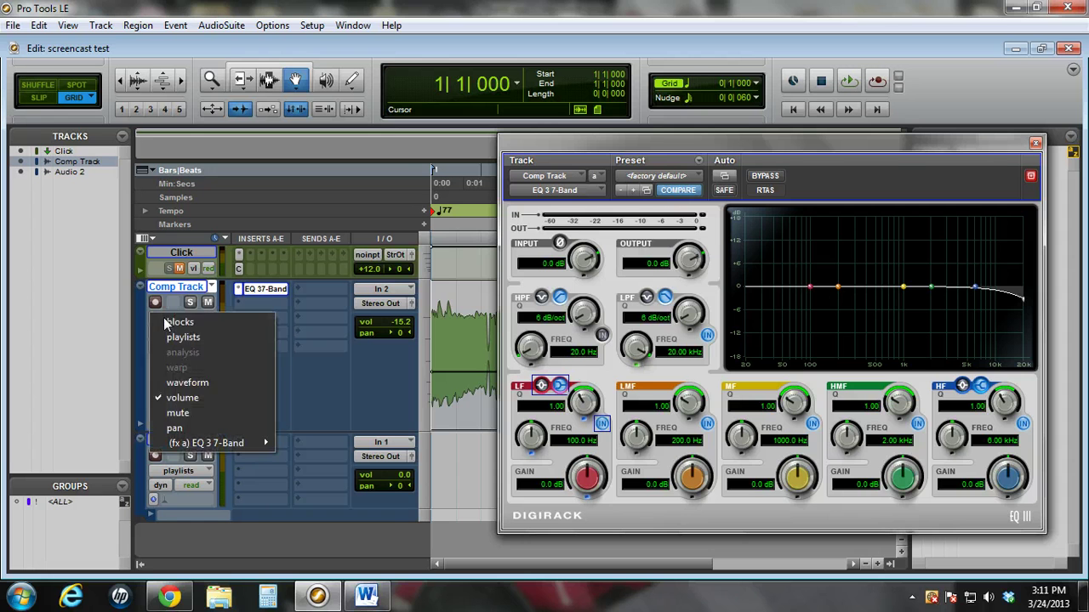
mouse_move(239, 443)
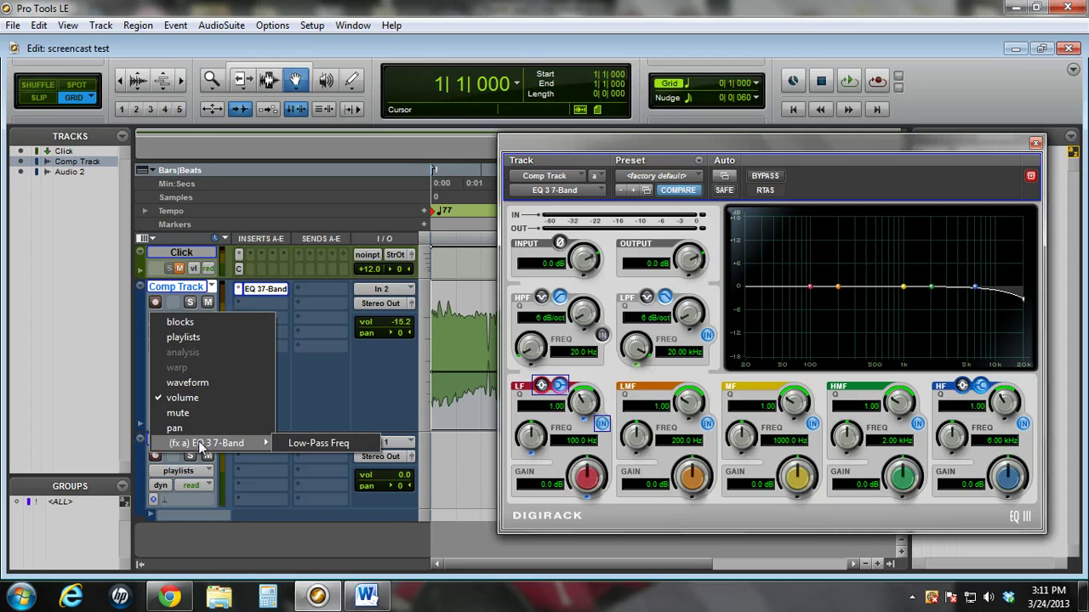
click(299, 442)
drag(815, 147, 565, 453)
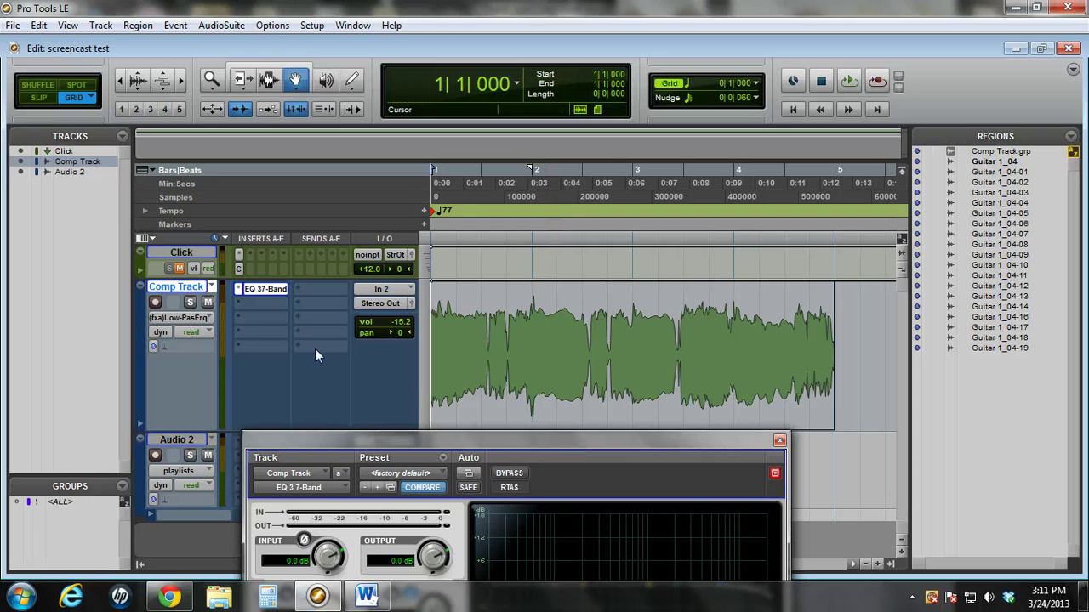
- Set Comp Track's automation mode to latch and move the EQ window aside
click(203, 333)
click(202, 382)
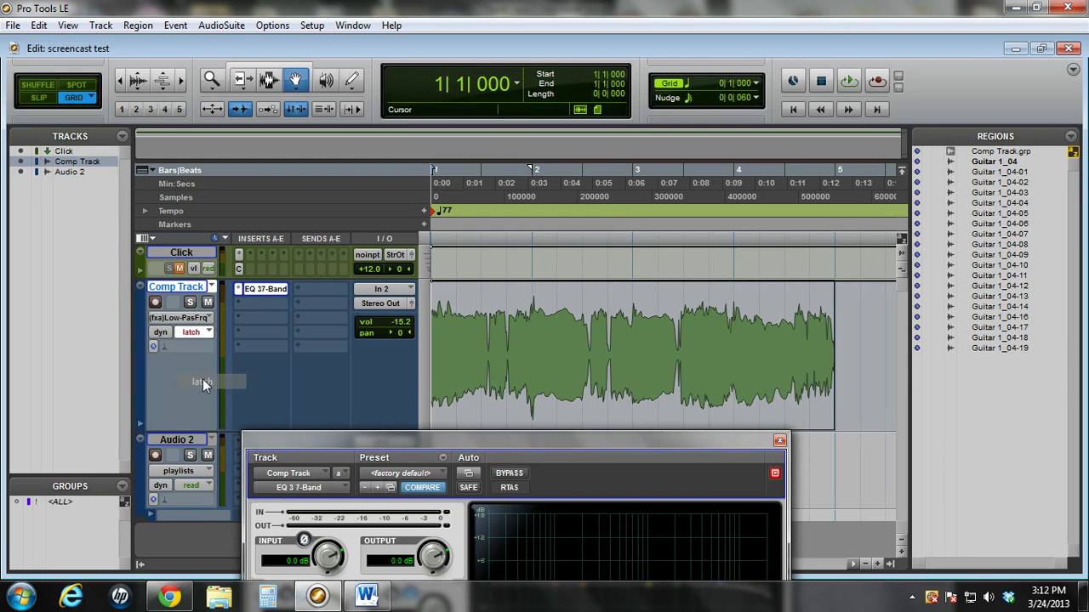
drag(359, 443, 218, 168)
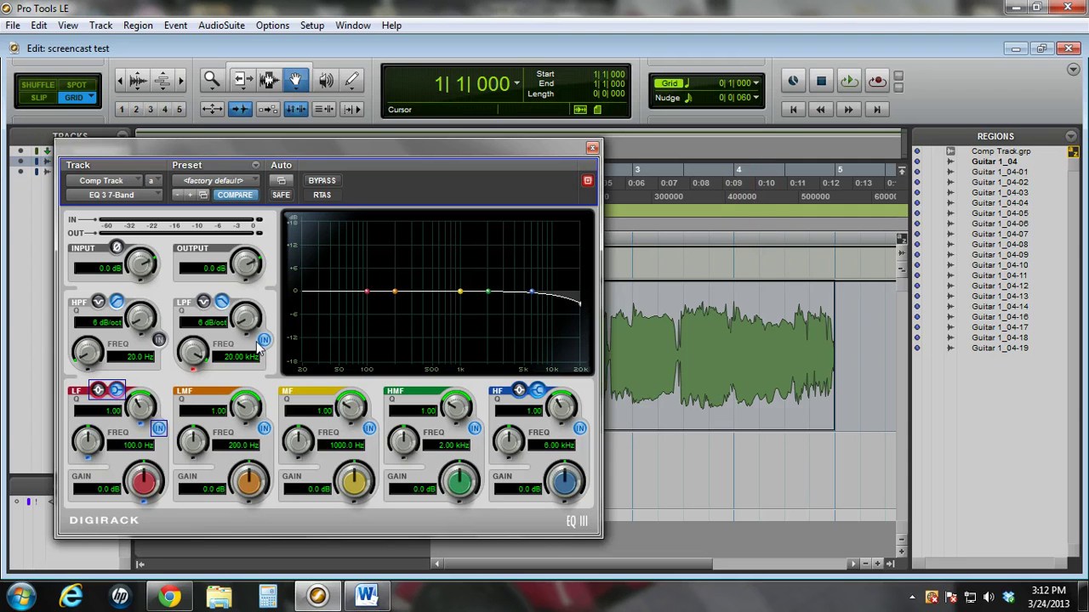
drag(412, 154, 323, 142)
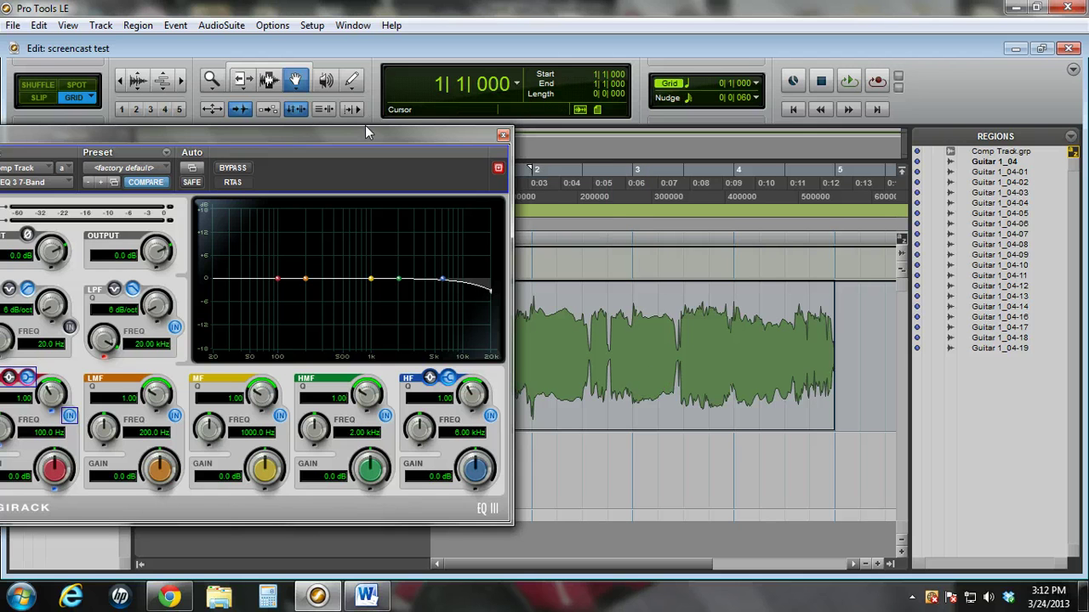
- During playback, sweep the low-pass frequency down to 5.58 kHz, then close the EQ and stop
click(851, 82)
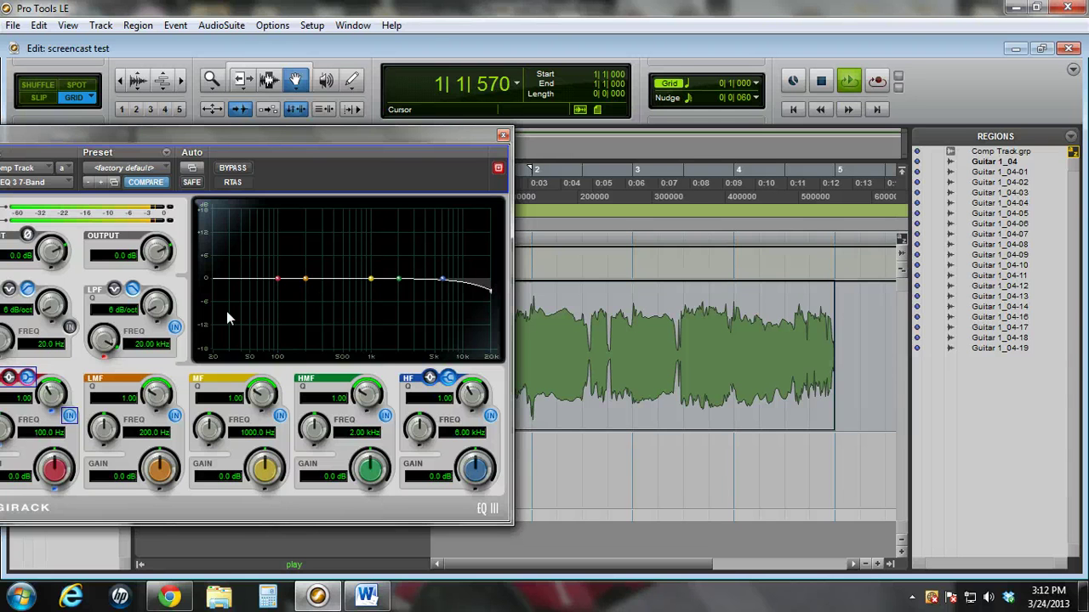
drag(106, 345, 106, 310)
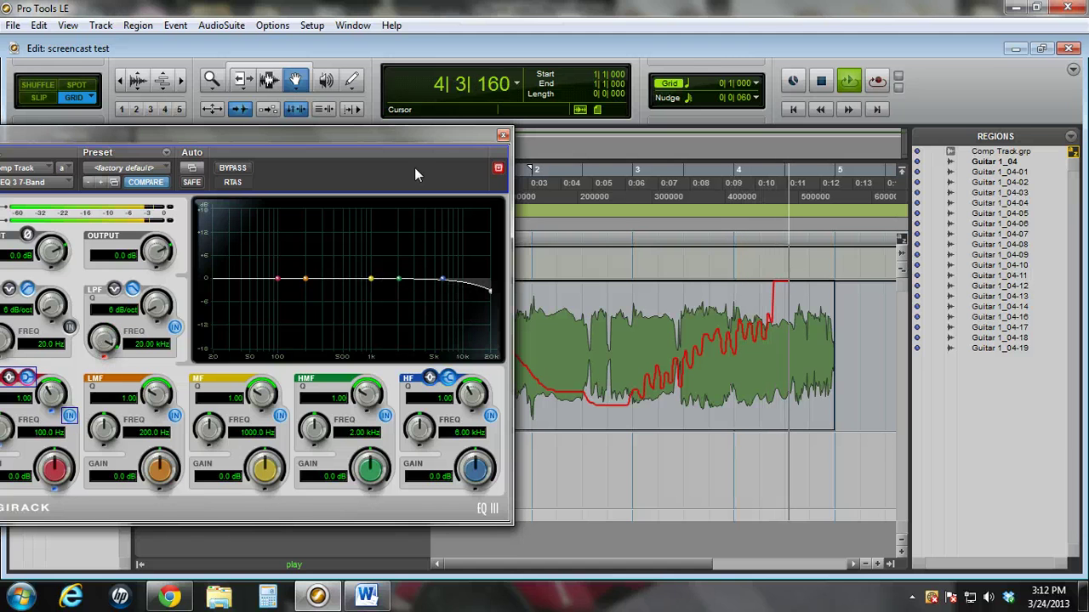
click(503, 137)
key(space)
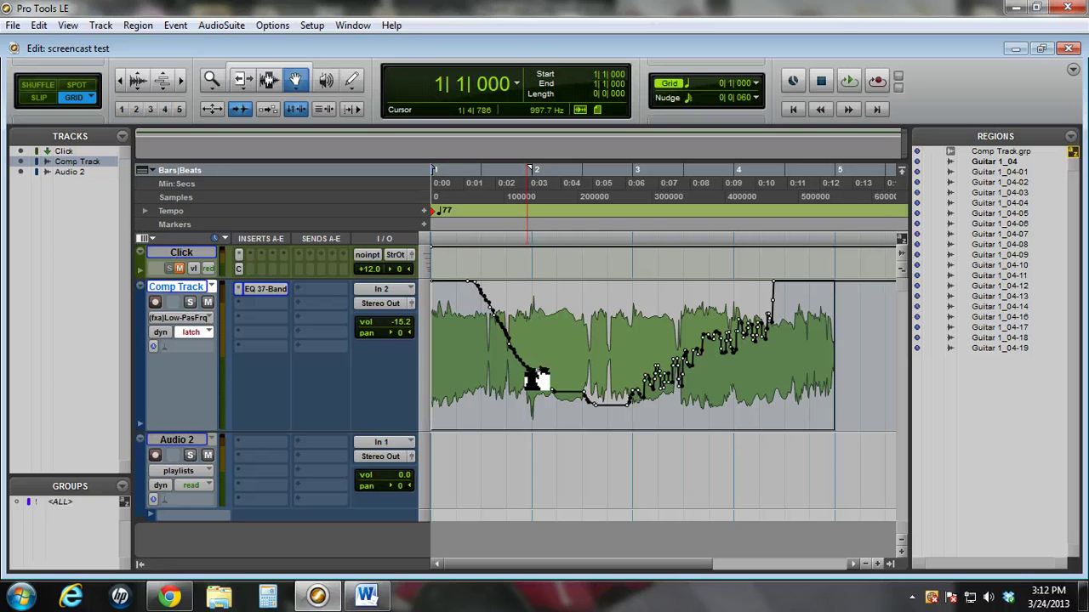
drag(736, 340, 583, 332)
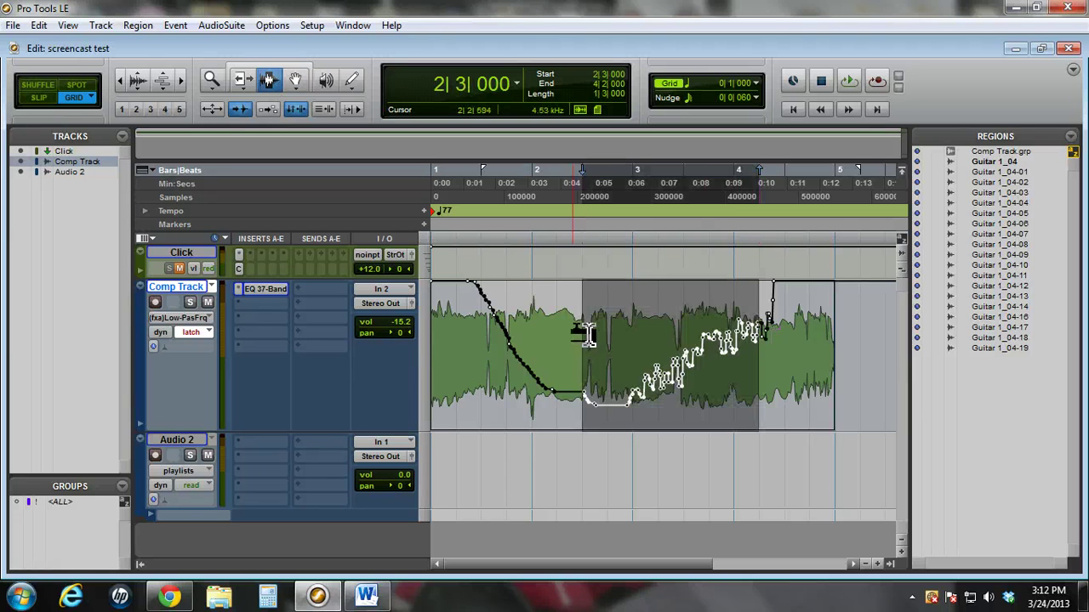
key(Delete)
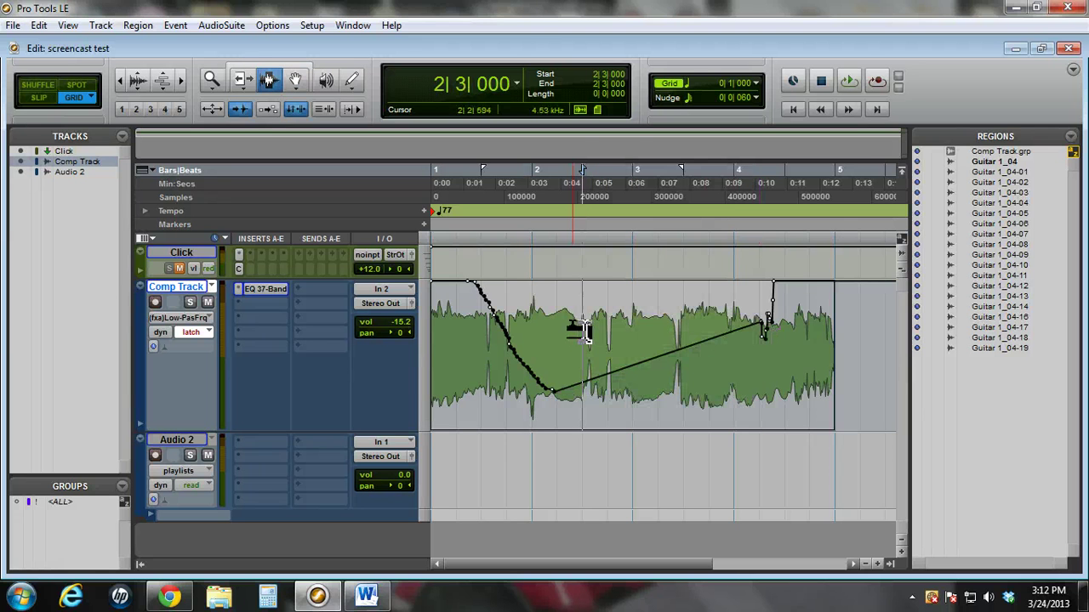
key(ctrl+z)
drag(583, 329, 432, 339)
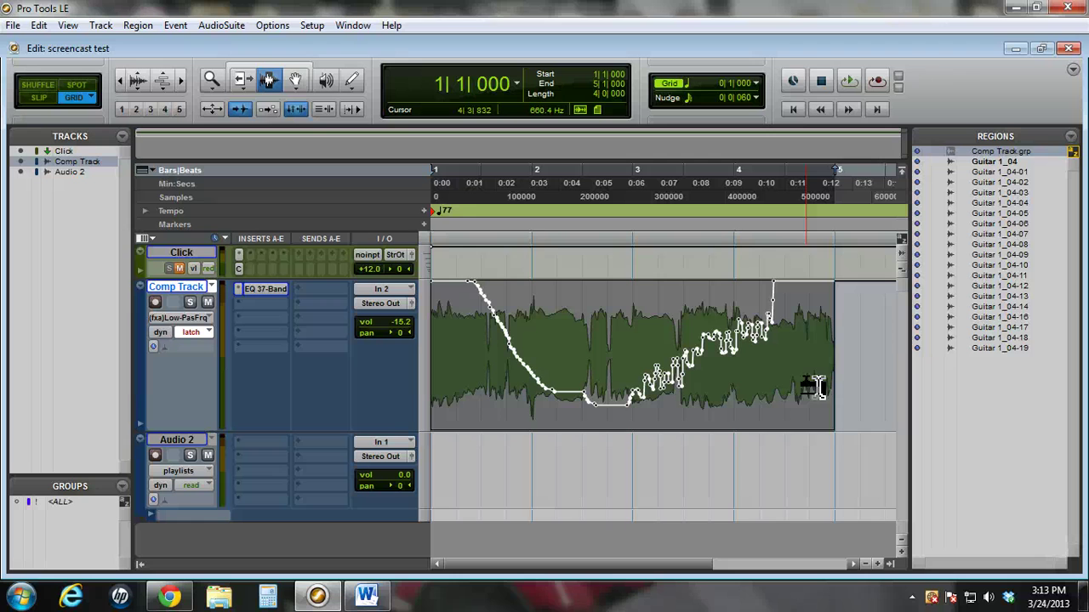
- Change Comp Track's automation mode from latch to read
click(191, 334)
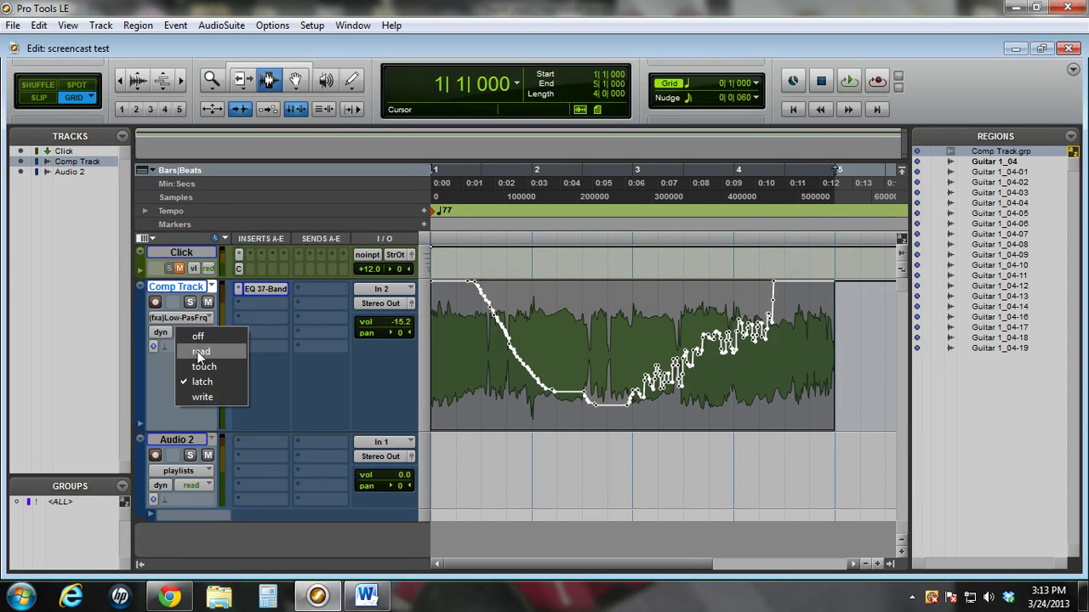
click(198, 351)
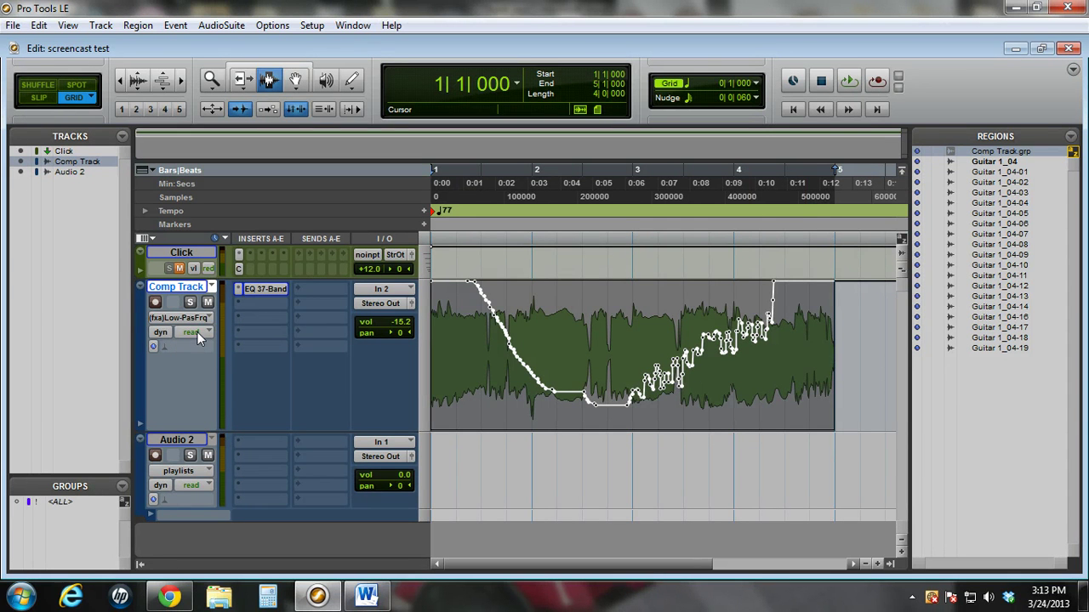